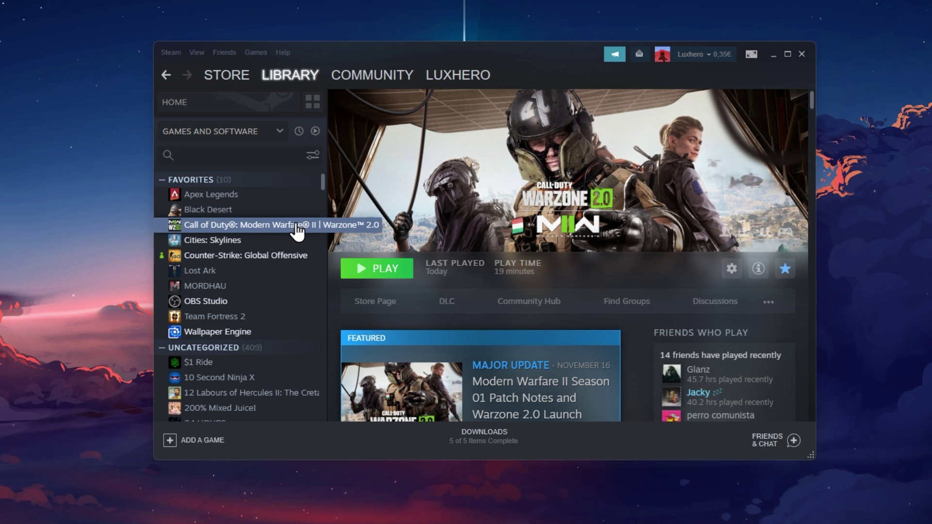
Open Warzone 2.0's Properties, go to Local Files, and browse to the Call of Duty HQ install folder
right_click(280, 225)
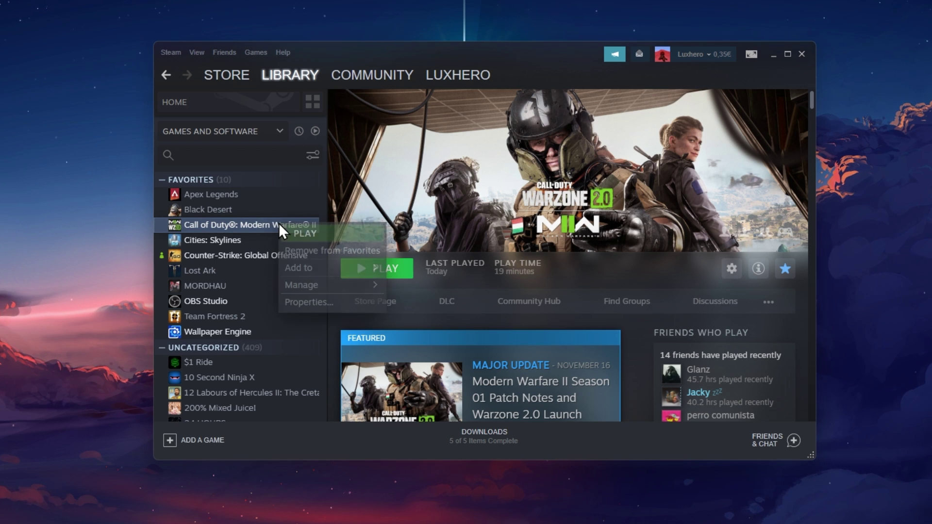
left_click(299, 302)
left_click_drag(561, 118, 582, 77)
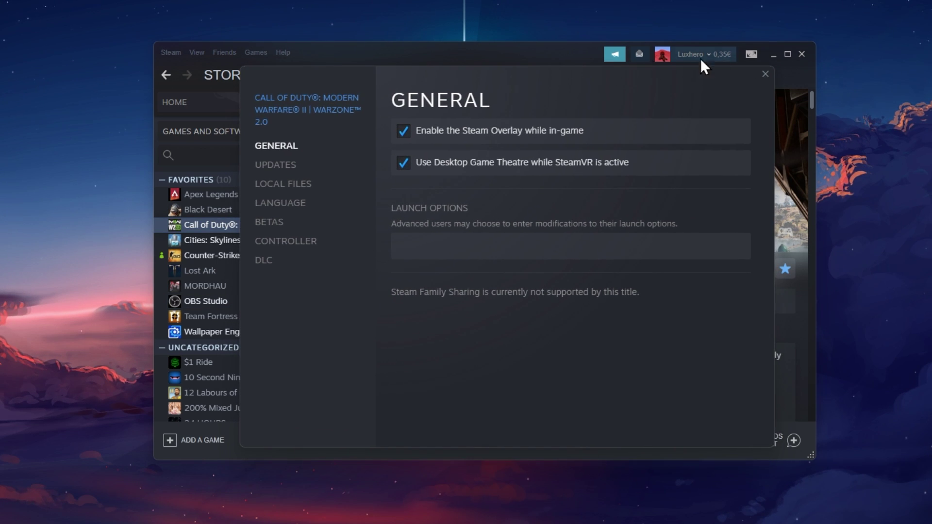
left_click(772, 54)
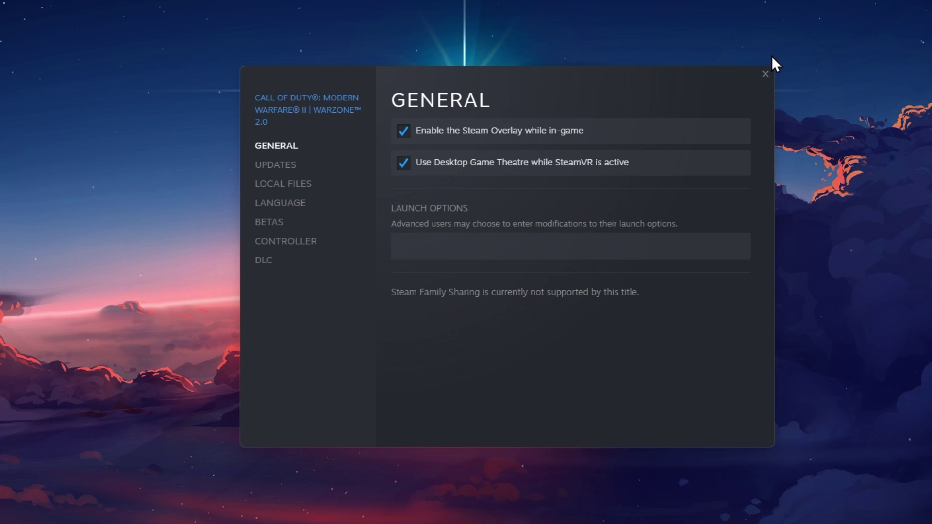
left_click(272, 187)
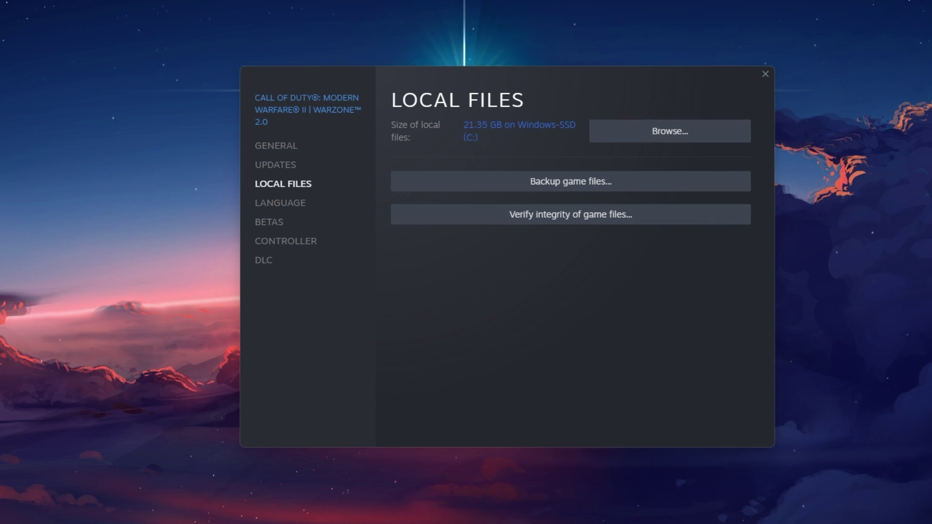
left_click_drag(92, 103, 543, 60)
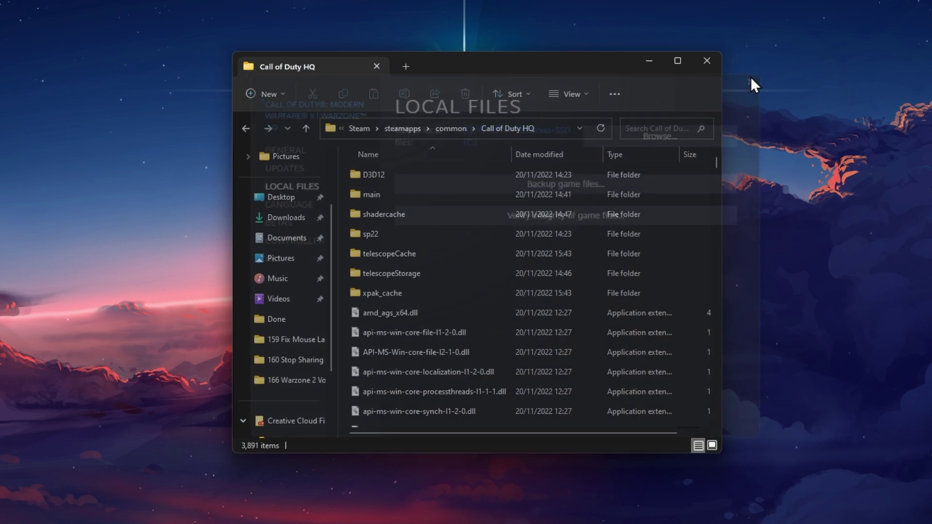
Tick Disable full-screen optimisations on cod's Compatibility tab and apply it
left_click_drag(605, 62, 653, 63)
scroll(619, 229, "down", 8)
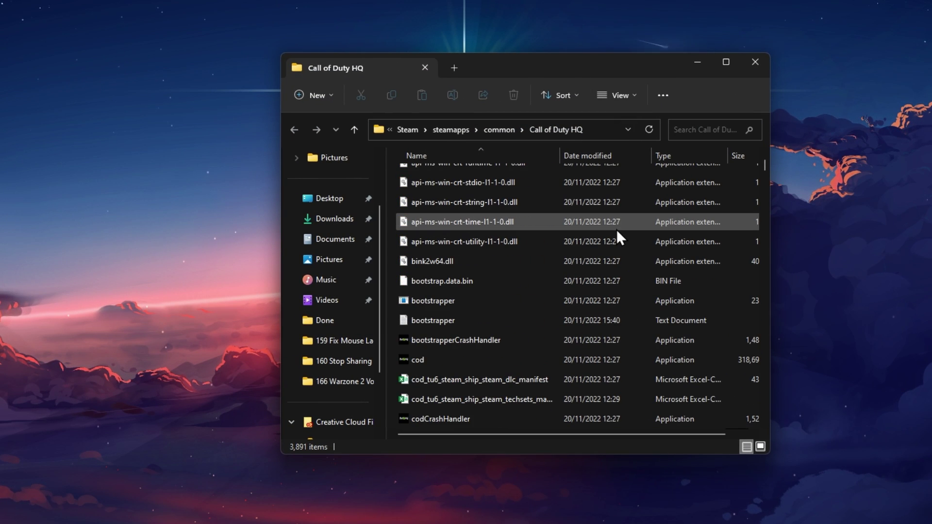
scroll(616, 229, "down", 1)
right_click(505, 303)
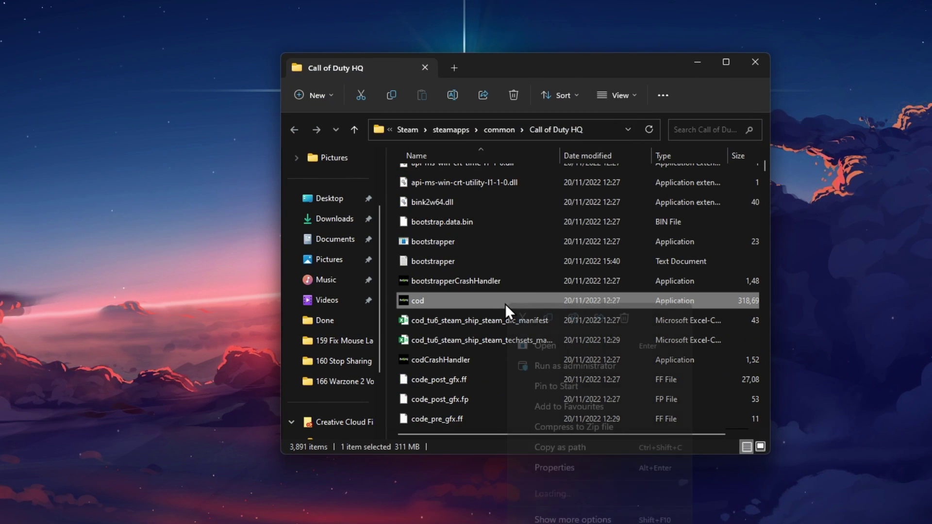
left_click(543, 468)
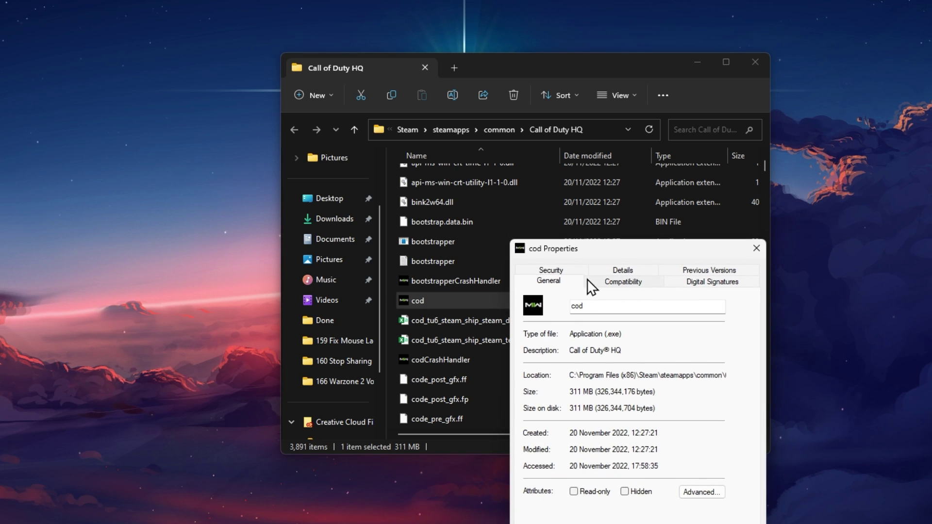
left_click_drag(614, 247, 543, 86)
left_click(697, 64)
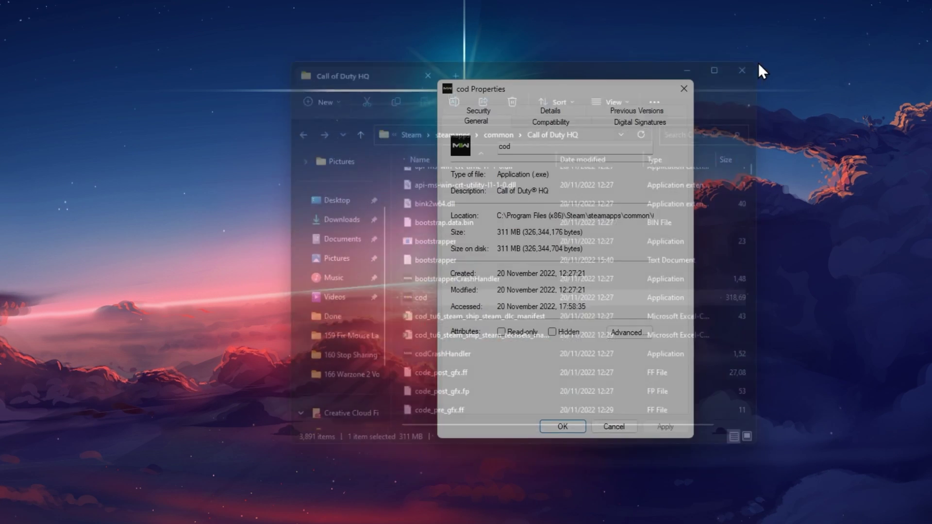
left_click(549, 123)
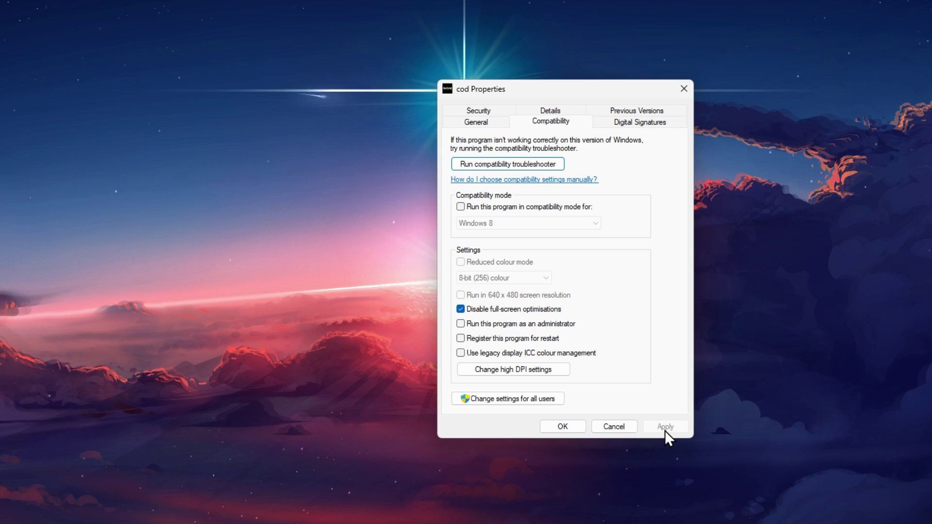
left_click(562, 426)
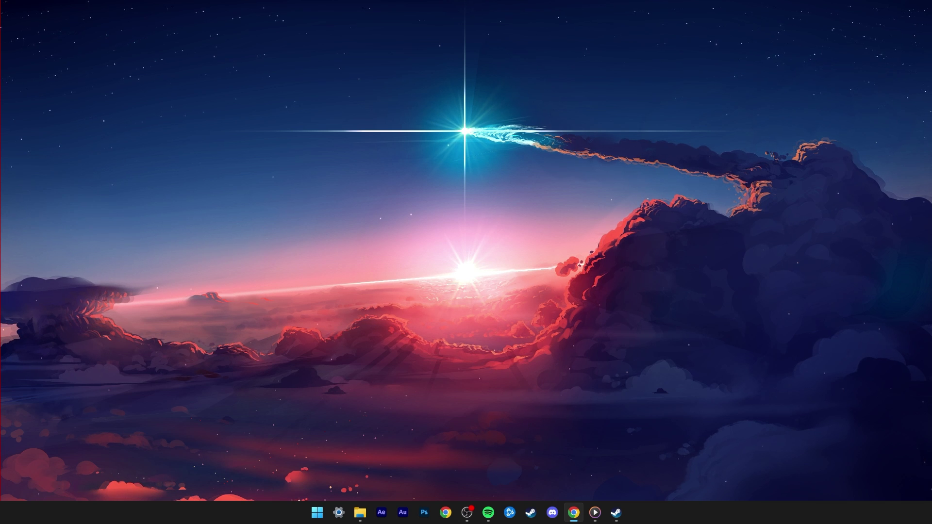
Launch GeForce Experience from Start search using 'gefo'
key("super")
type("gefo")
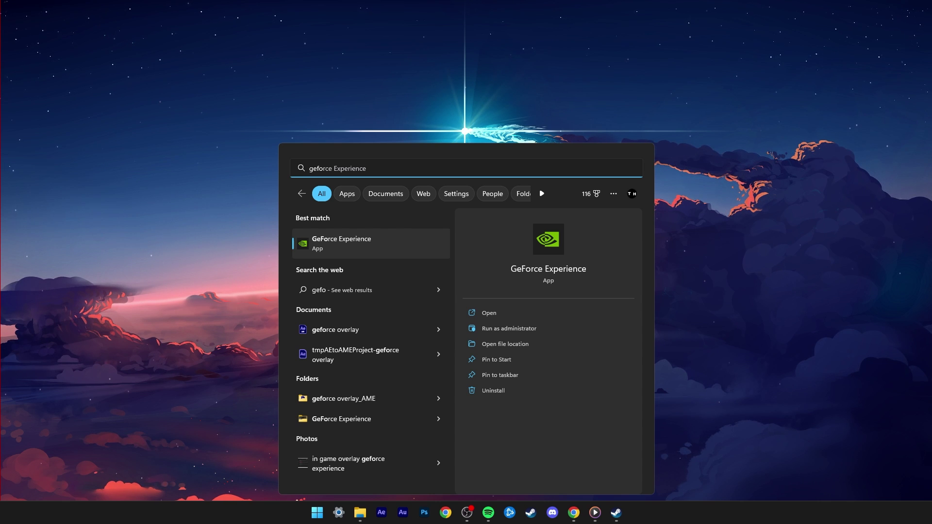
key("Return")
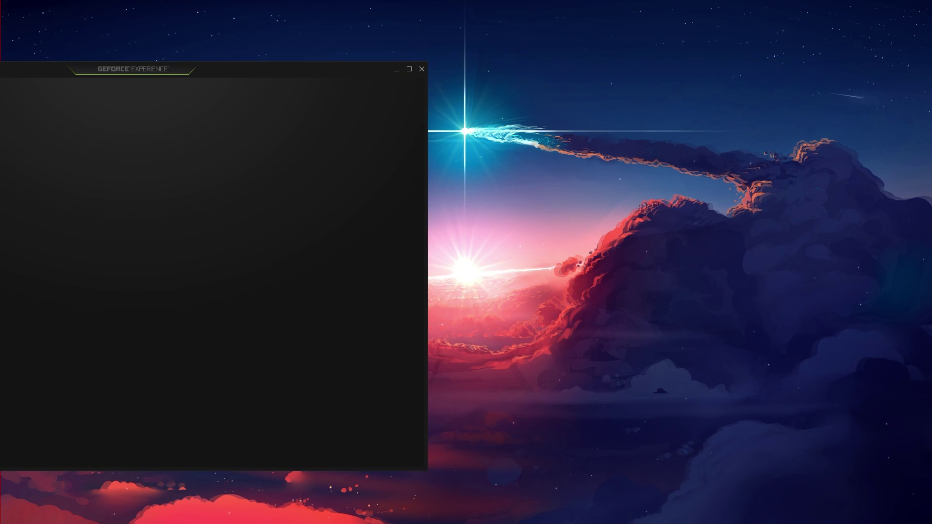
left_click_drag(213, 73, 566, 63)
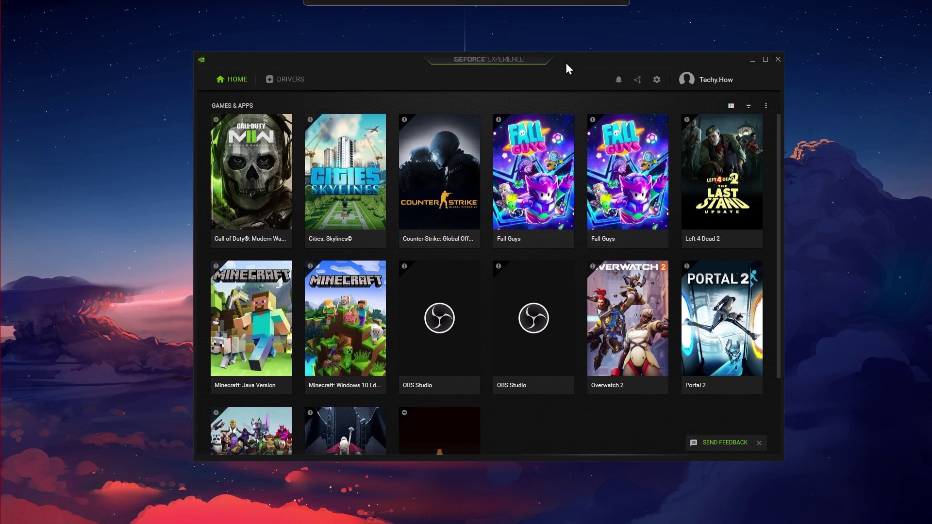
Search Start for 'amd', then dismiss the search panel
key("super")
type("amd")
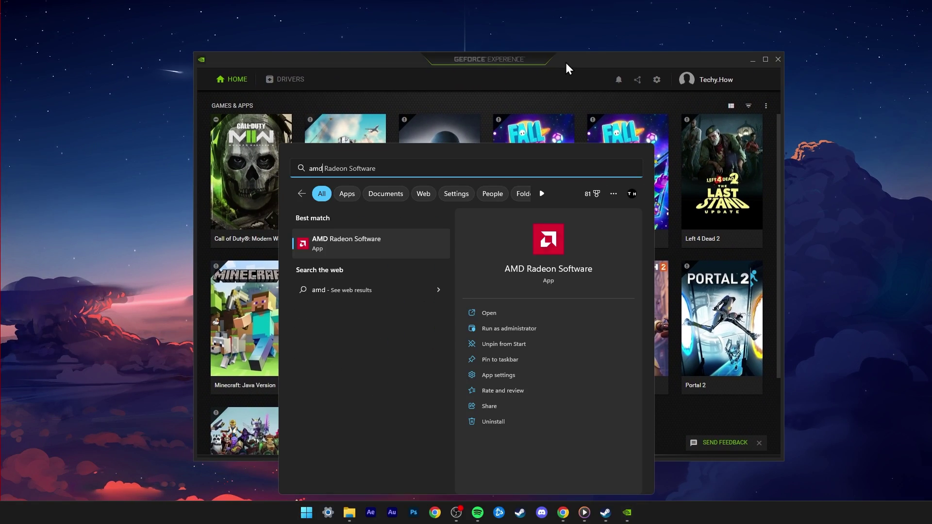
key("Escape")
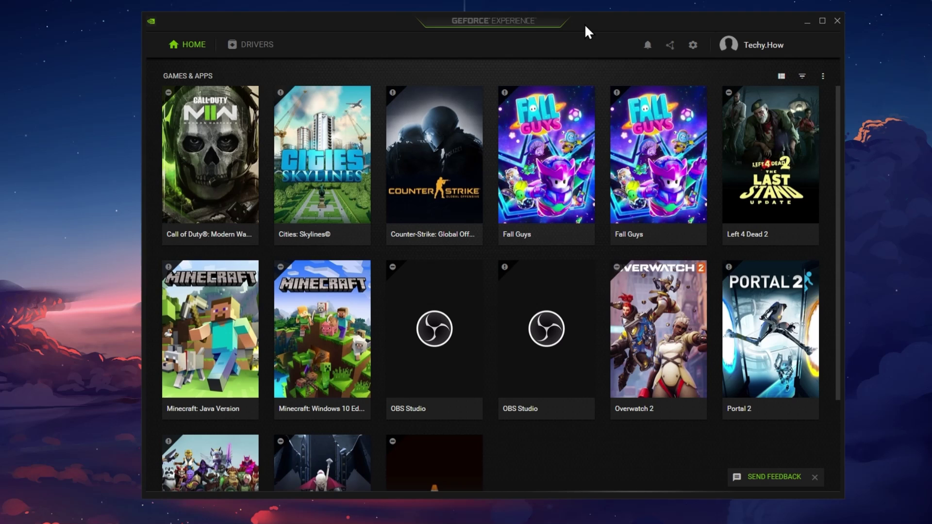
left_click(251, 45)
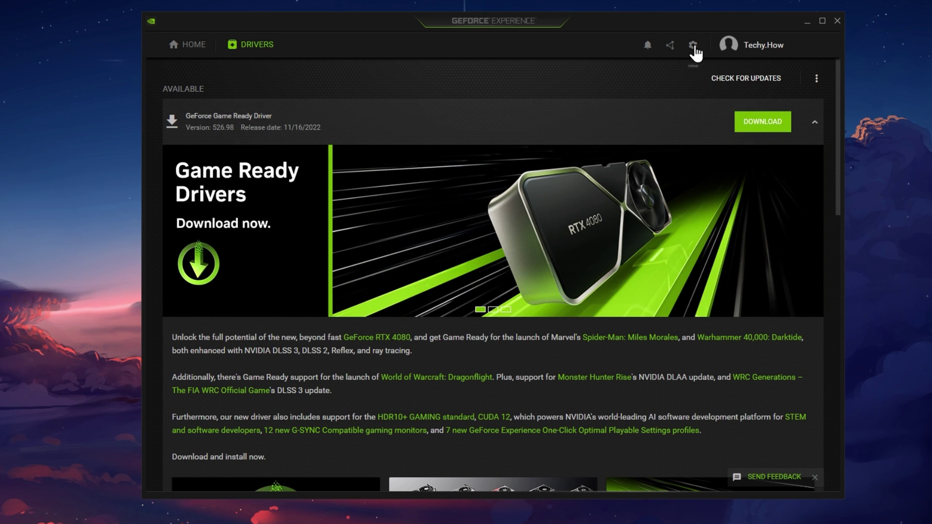
left_click(692, 45)
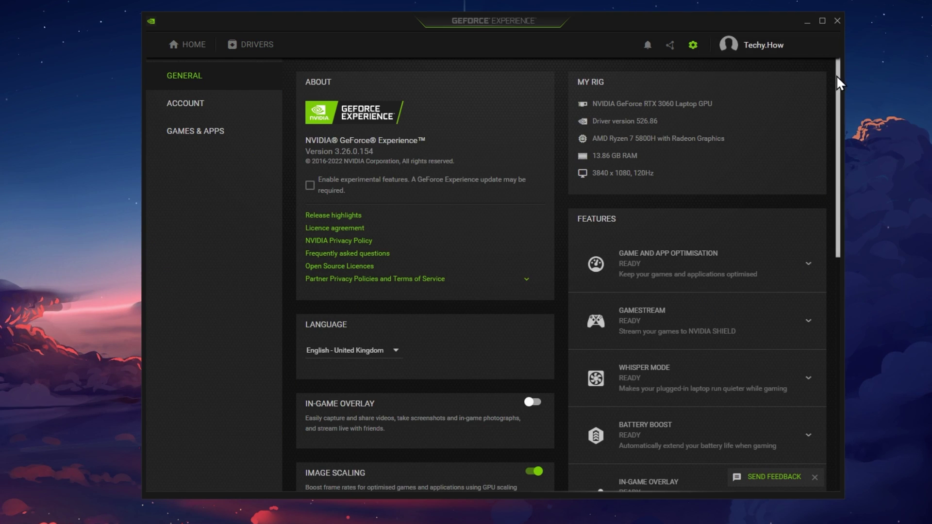
left_click_drag(835, 75, 846, 190)
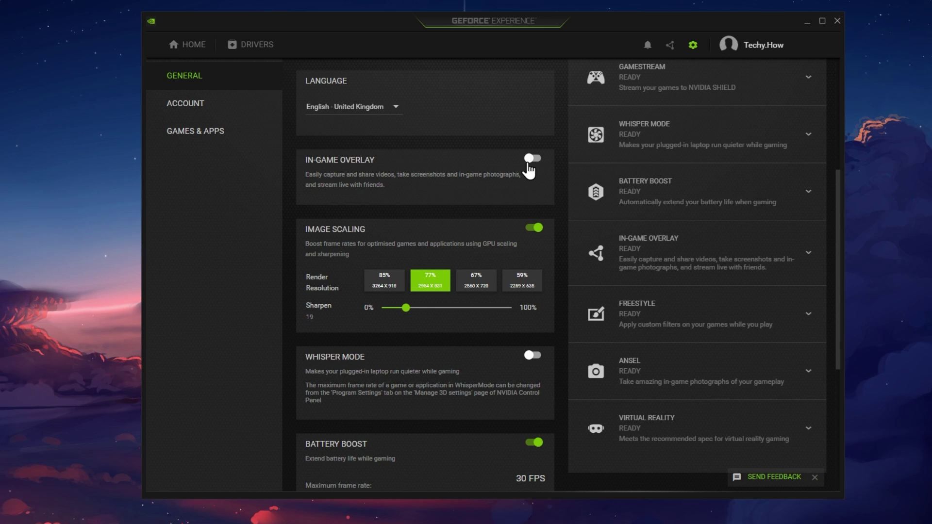
left_click_drag(839, 185, 845, 255)
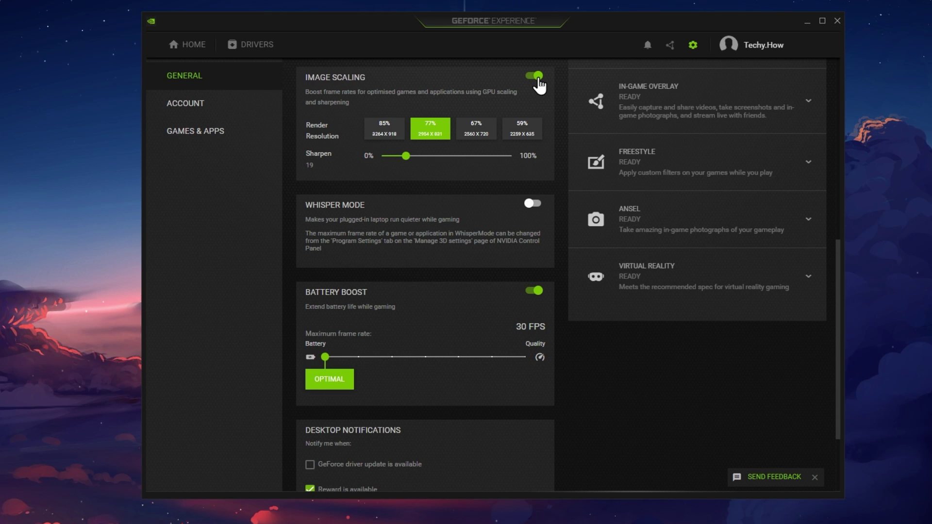
Set Call of Duty's custom display mode to Windowed, apply it, and close GeForce Experience
left_click(199, 45)
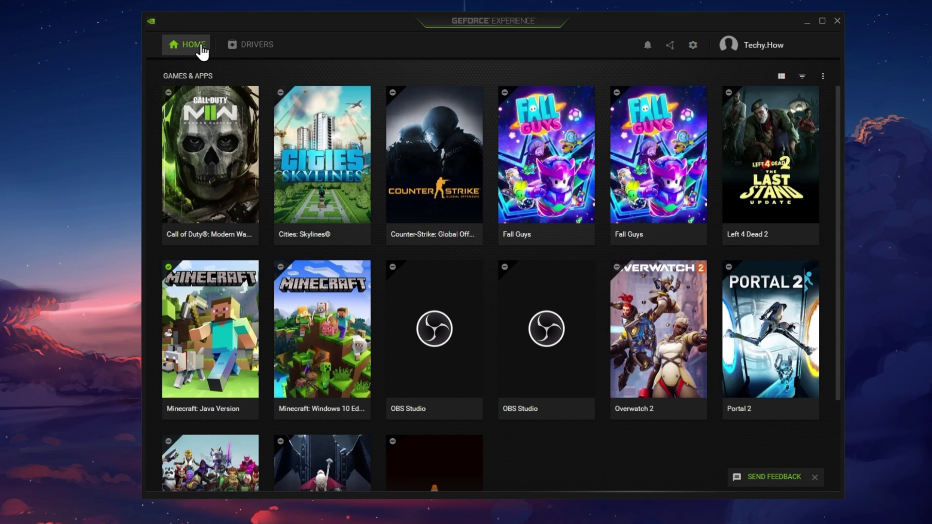
left_click(202, 175)
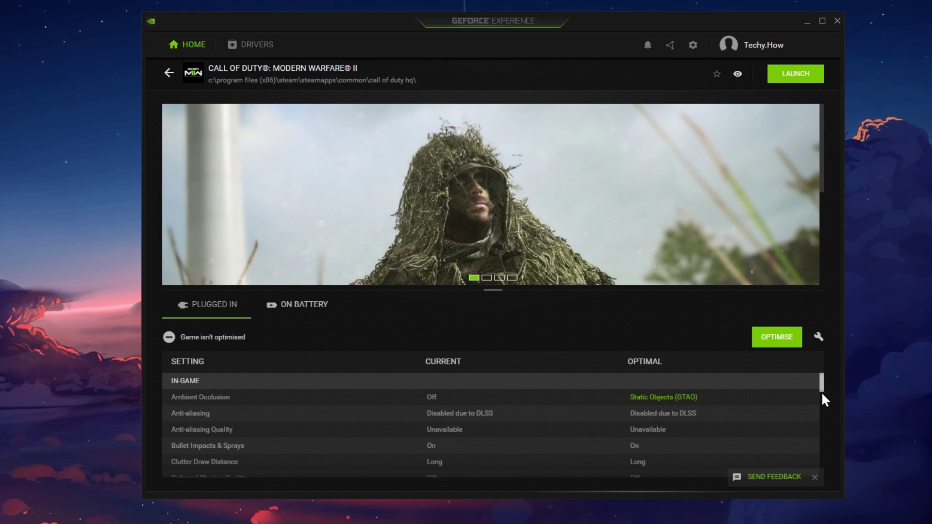
left_click_drag(821, 392, 827, 362)
left_click(819, 336)
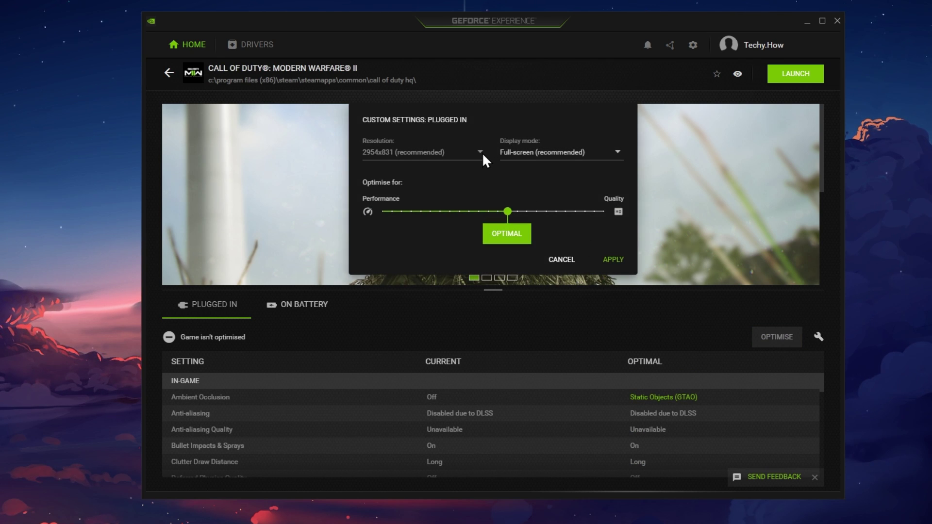
left_click(614, 154)
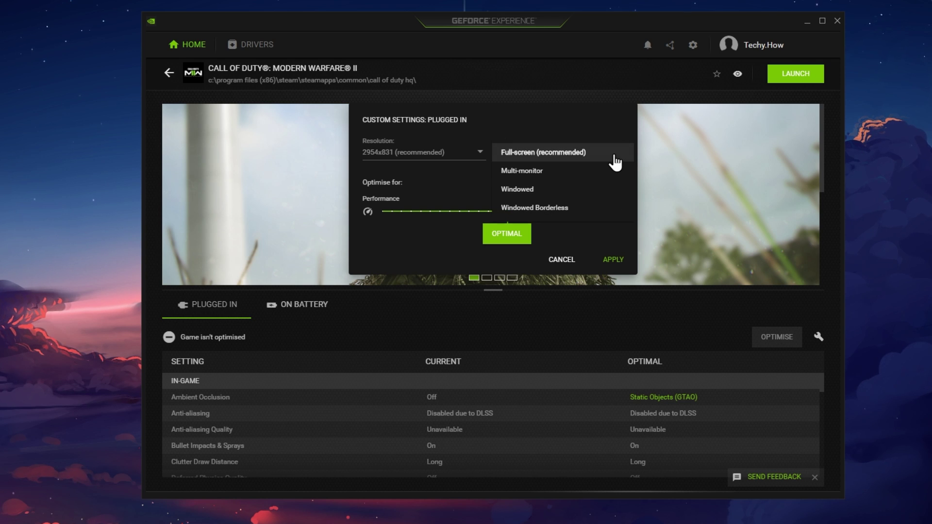
left_click(592, 189)
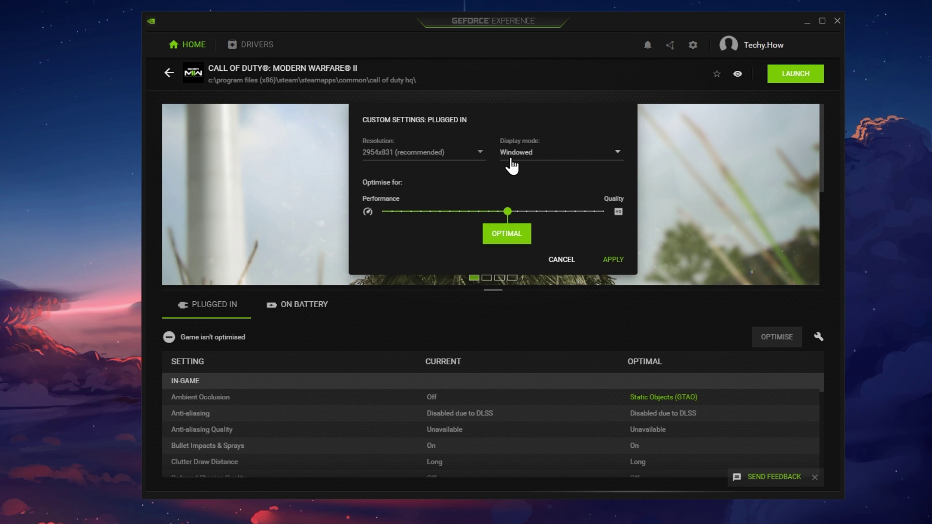
left_click(612, 259)
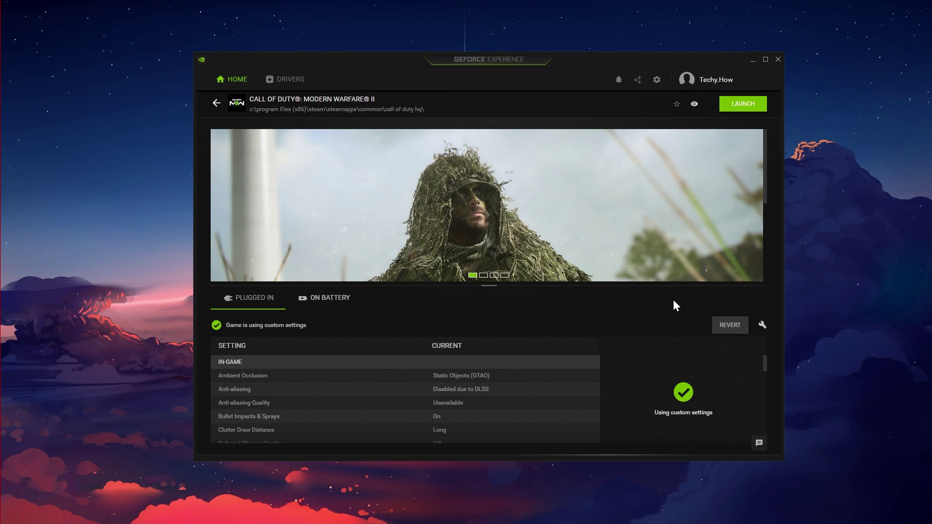
left_click(777, 59)
Open Settings from Start search and start a Windows Update check for updates
key("super")
type("settings")
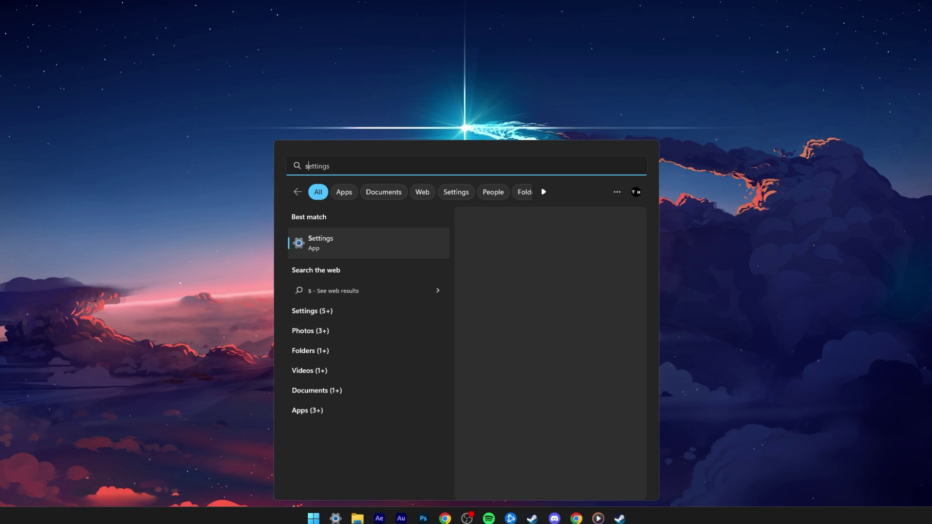
key("Return")
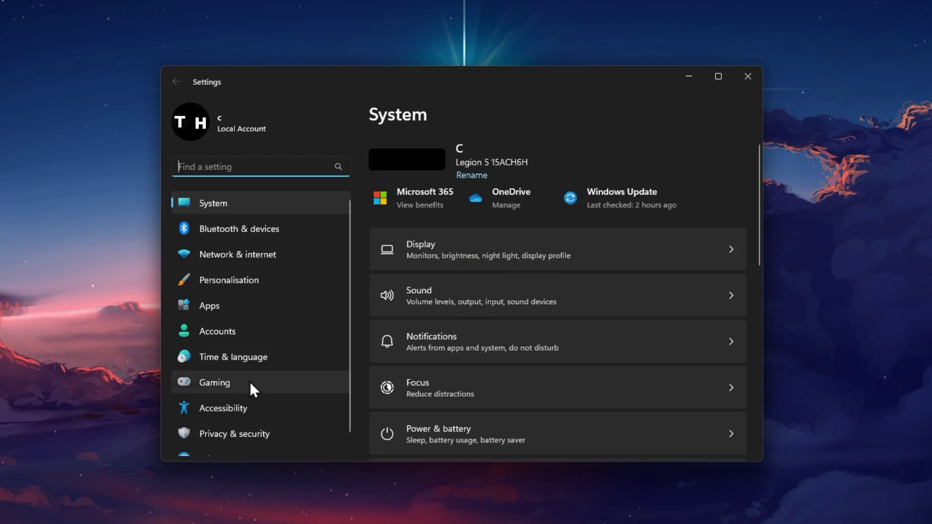
scroll(194, 417, "down", 1)
left_click(203, 442)
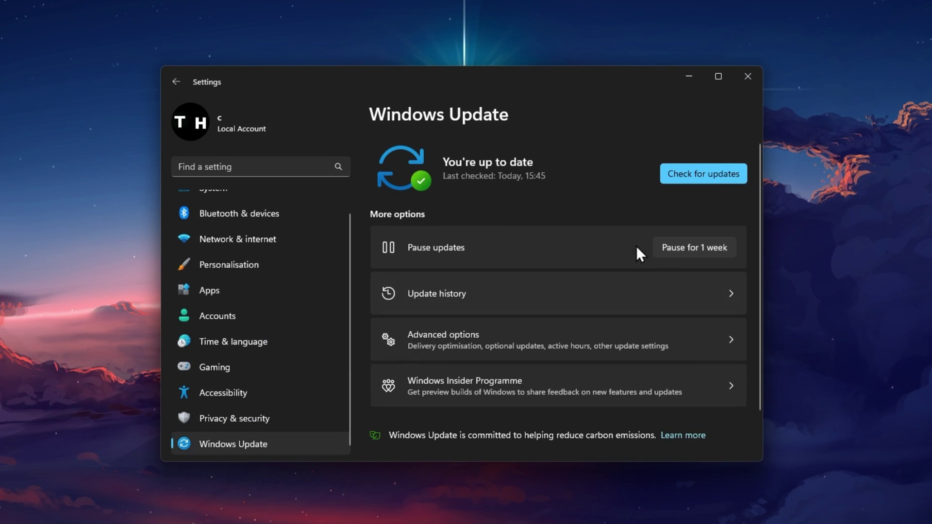
left_click(675, 180)
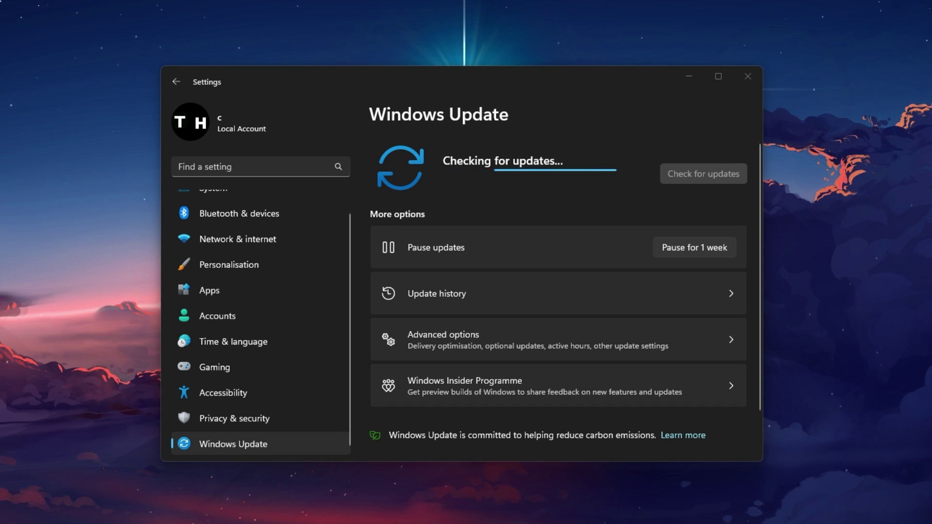
scroll(276, 259, "up", 1)
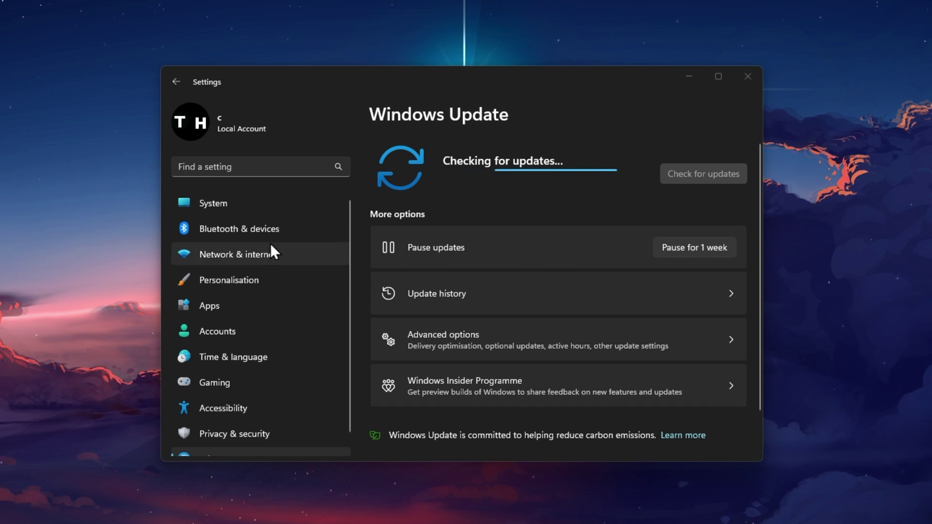
Open System > Display and review the resolution list, leaving it at 3840 × 1080
left_click(274, 205)
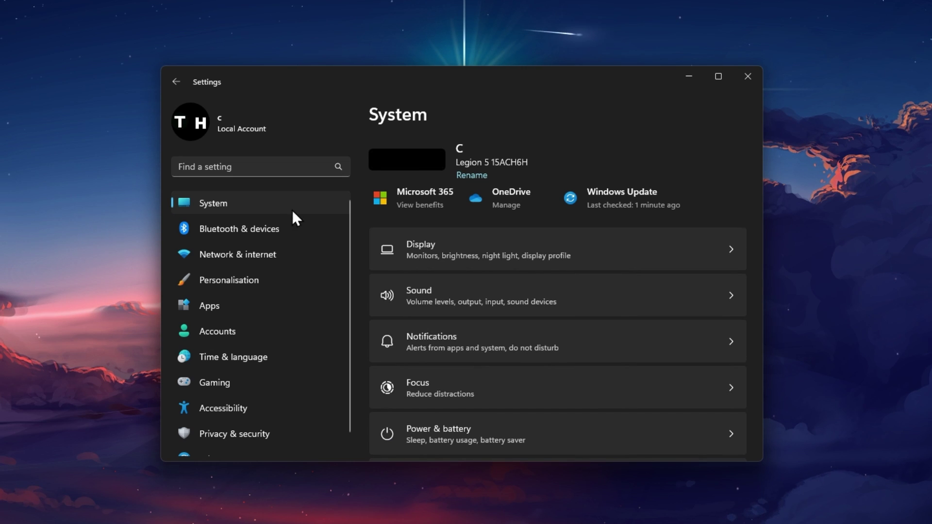
left_click(573, 241)
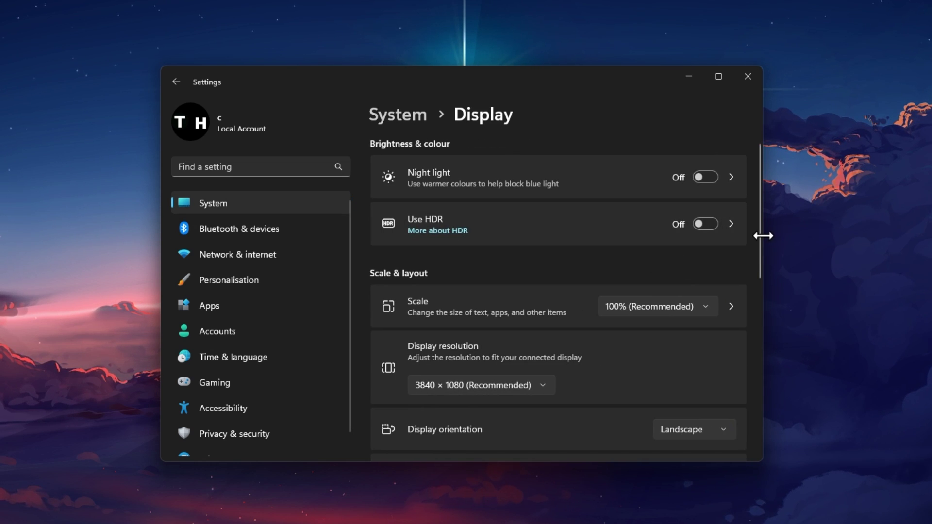
left_click_drag(759, 223, 762, 275)
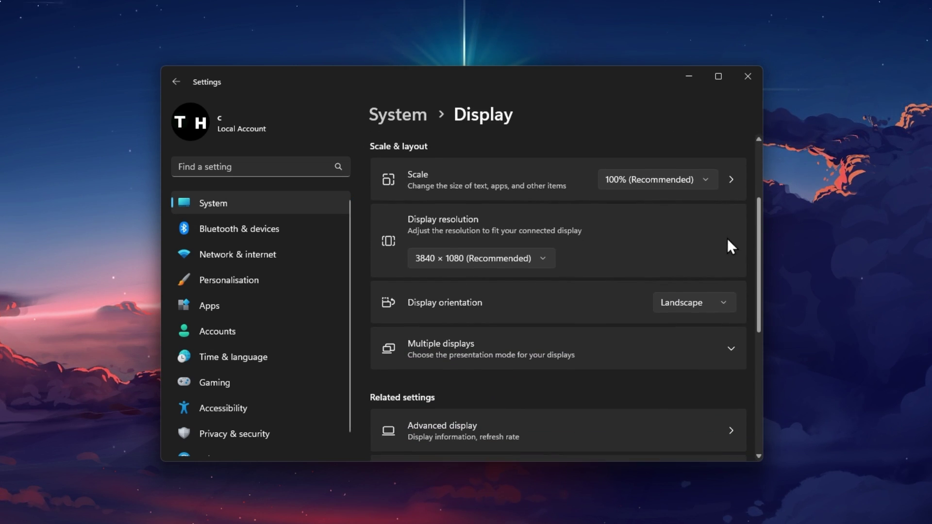
left_click(520, 258)
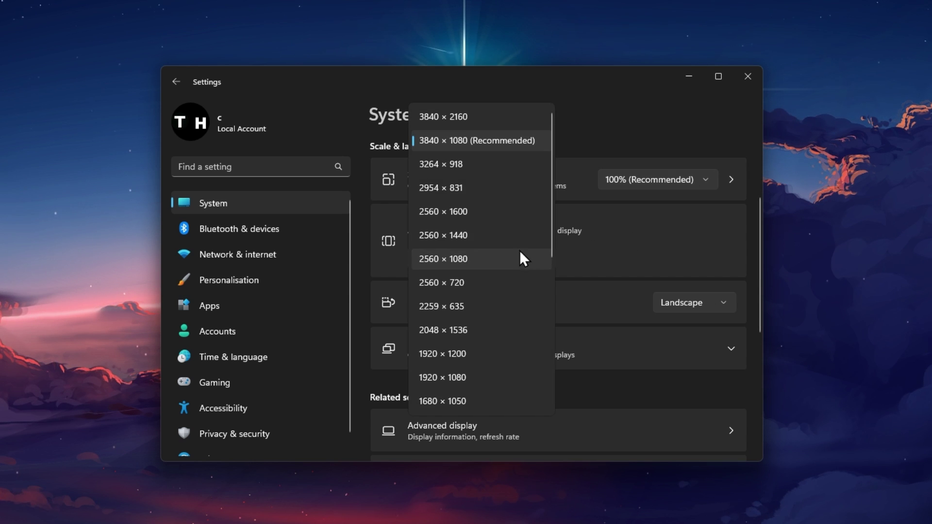
left_click(659, 251)
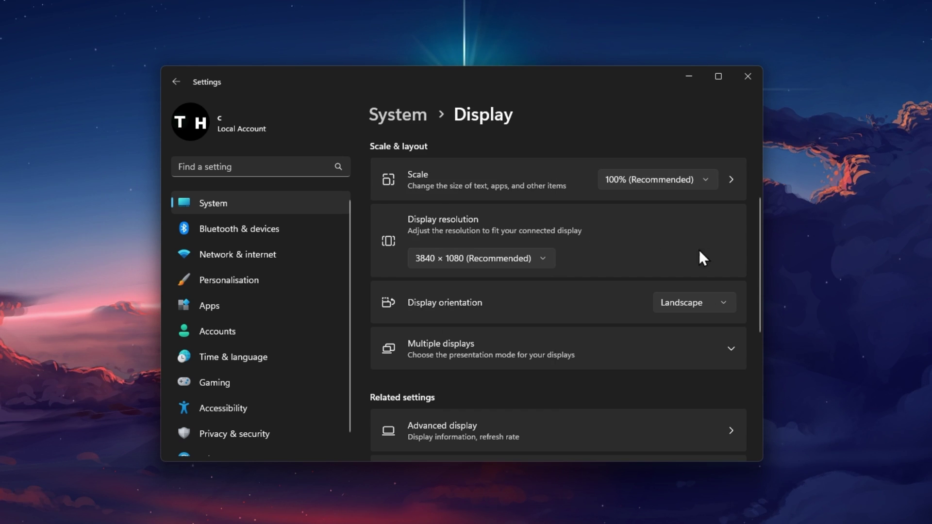
left_click_drag(760, 214, 758, 299)
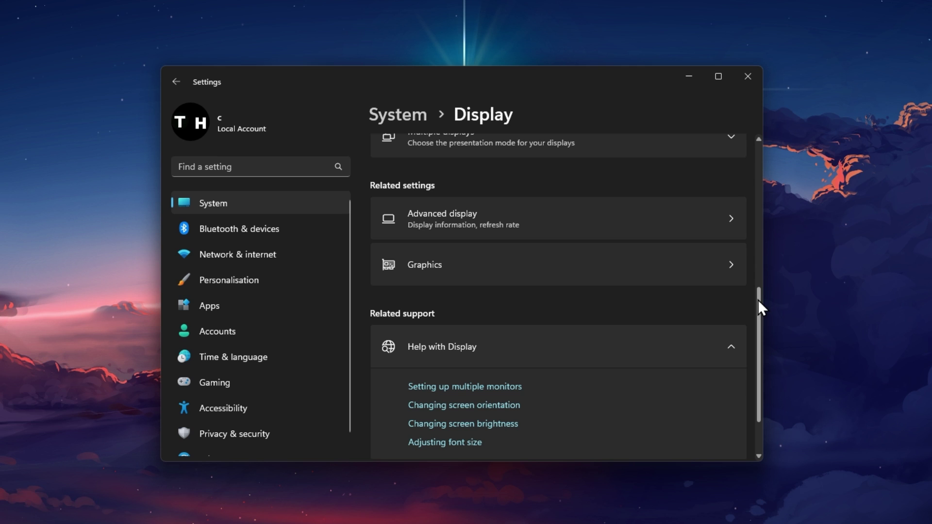
Open the per-app Graphics settings page under Display
left_click(685, 266)
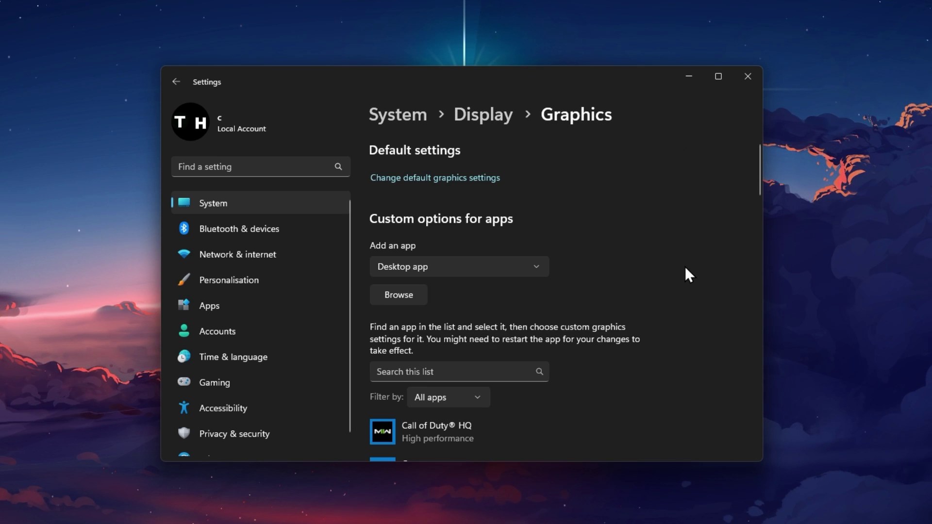
scroll(685, 267, "down", 2)
scroll(686, 267, "down", 1)
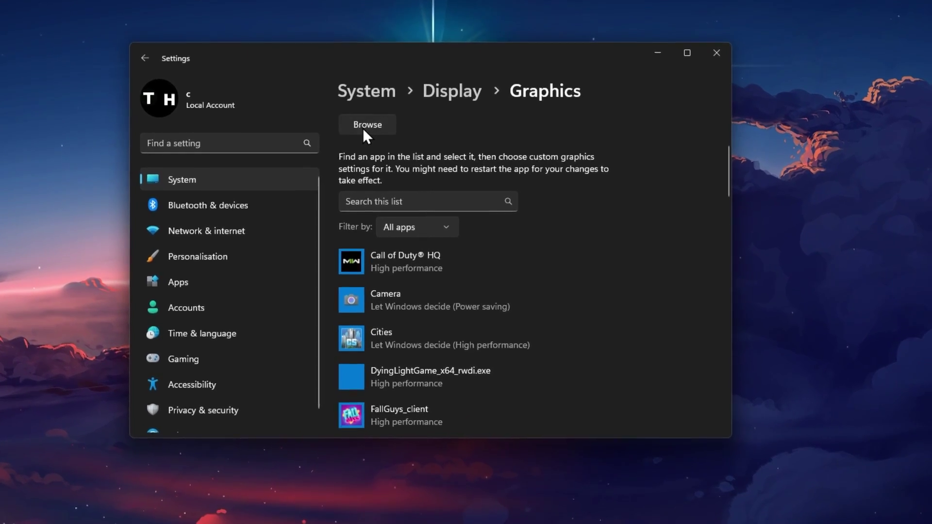
Browse to C:\Program Files (x86)\Steam\steamapps\common\Call of Duty HQ and add cod
left_click(374, 132)
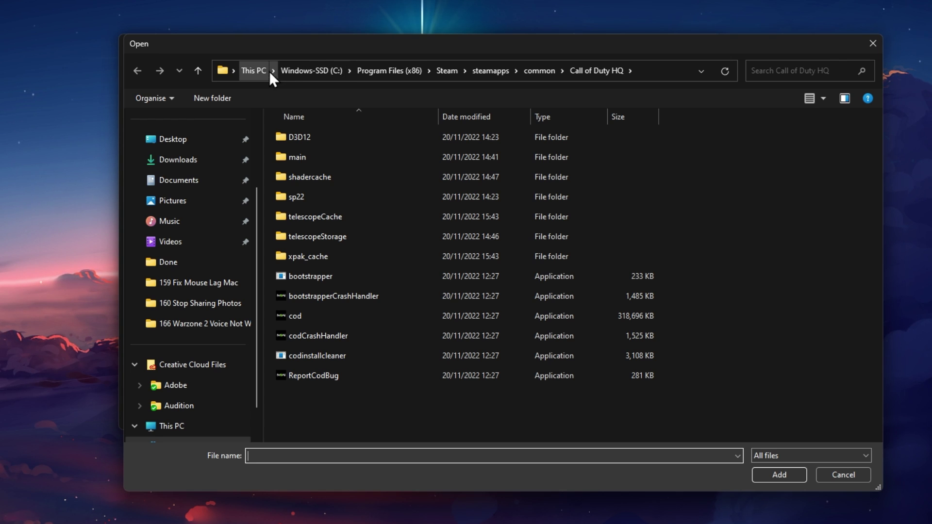
left_click(301, 71)
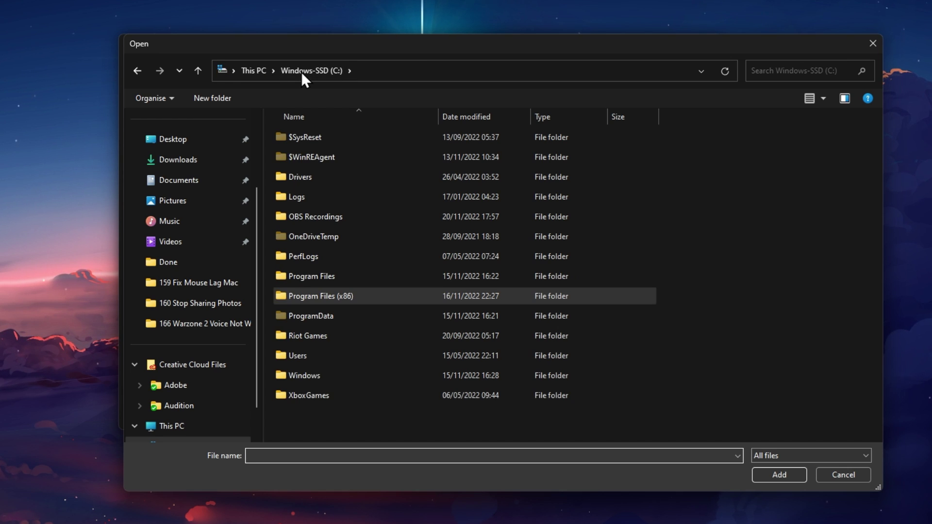
double_click(385, 295)
scroll(383, 293, "down", 3)
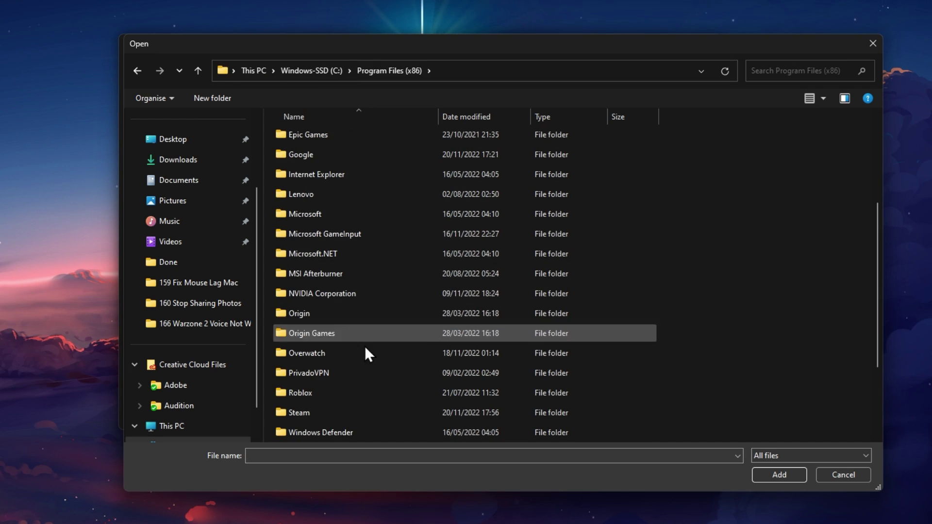
double_click(342, 409)
scroll(342, 409, "down", 1)
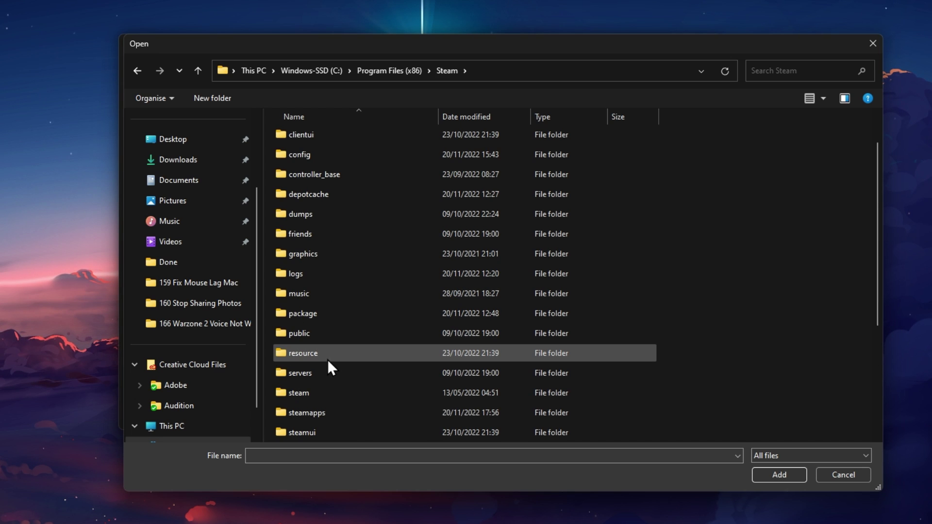
double_click(333, 413)
double_click(310, 138)
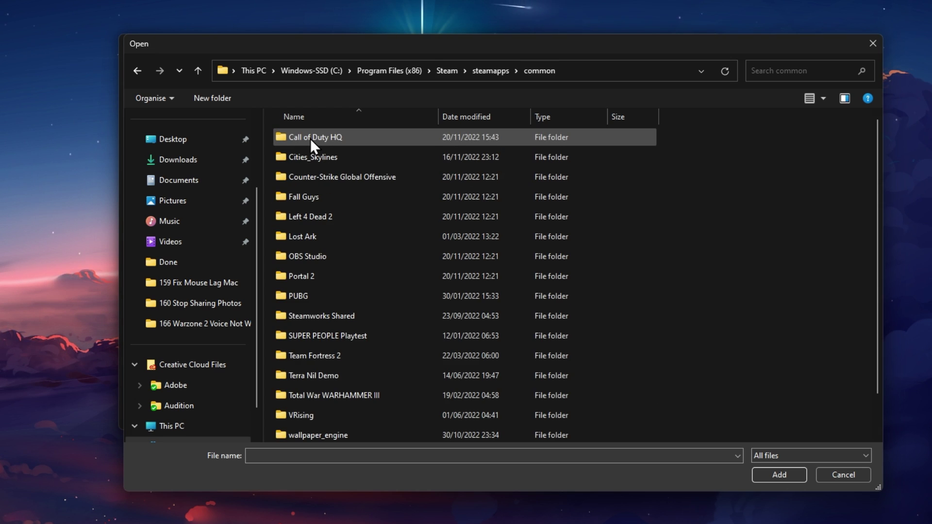
double_click(310, 139)
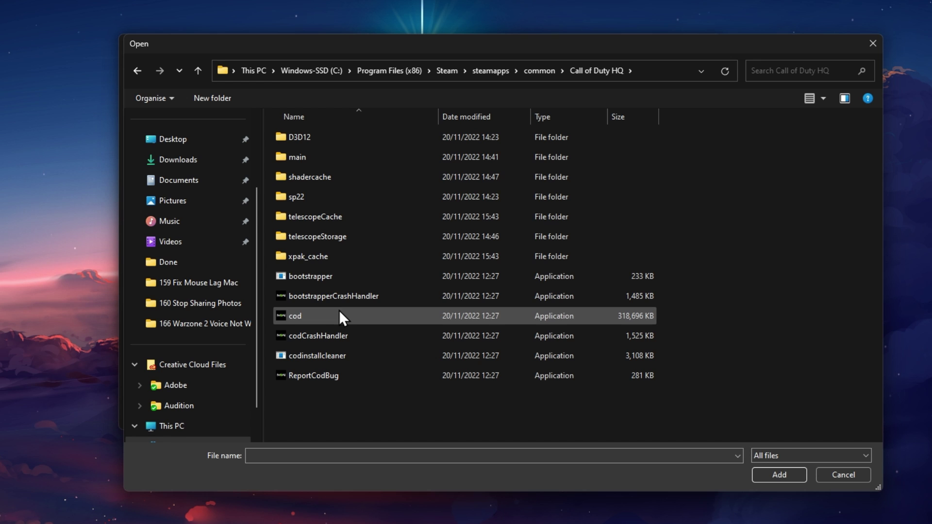
left_click(297, 315)
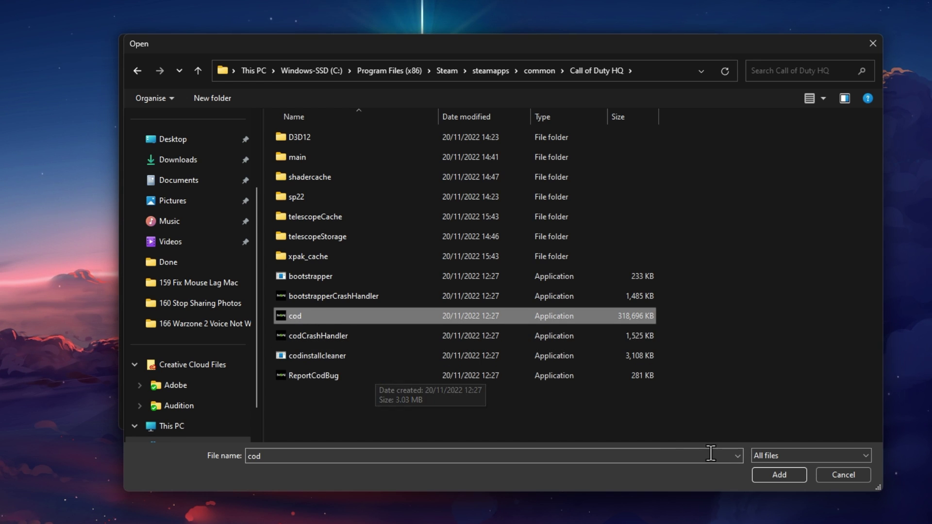
left_click(779, 474)
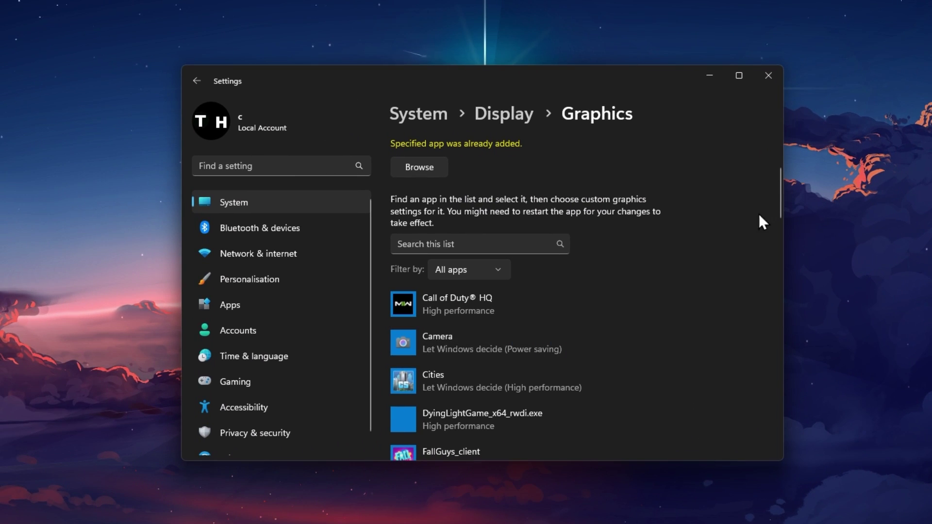
Expand Call of Duty HQ in the app list and open its graphics preference Options
left_click_drag(752, 179, 772, 227)
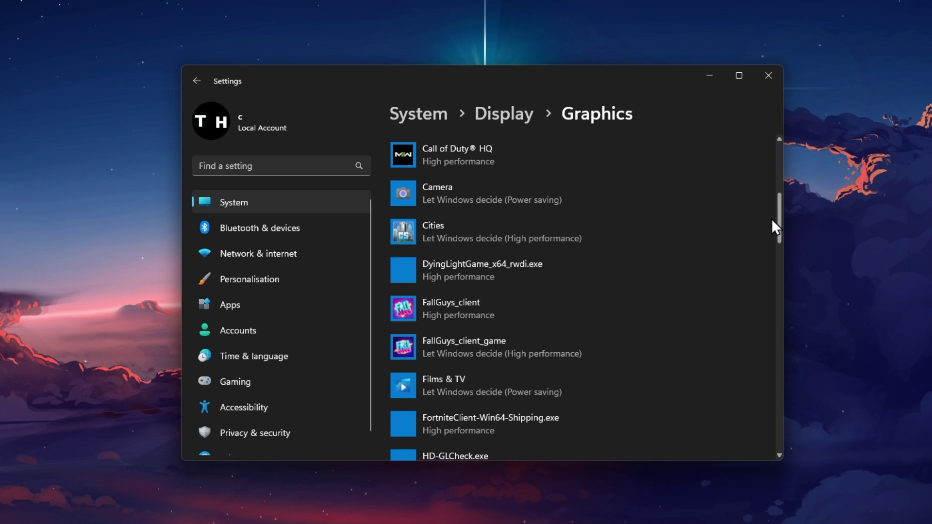
left_click(603, 148)
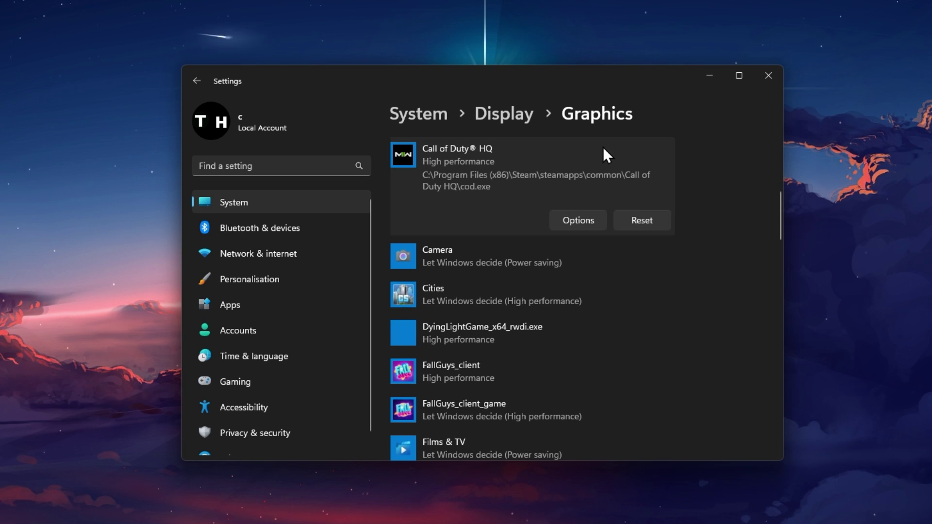
left_click(570, 232)
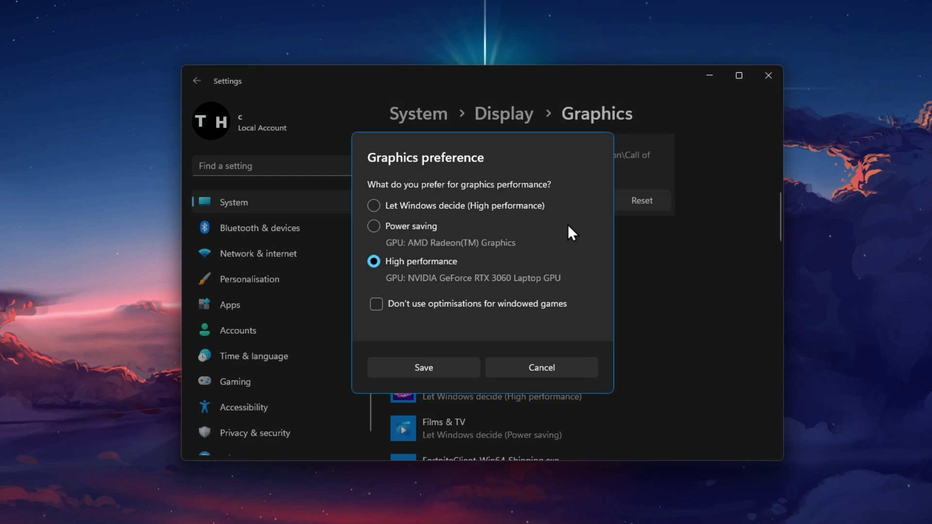